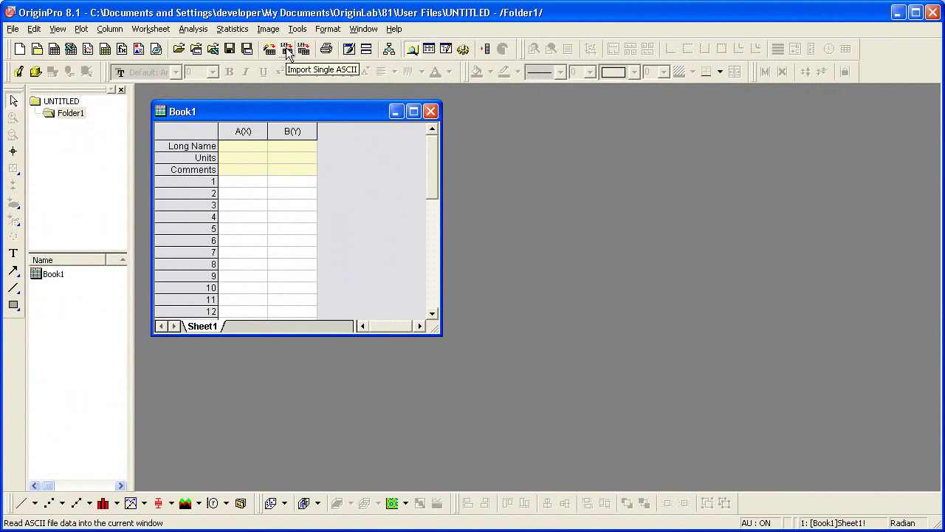
Open the Import Single ASCII file chooser for the empty Book1 worksheet
{"action": "left_click", "coordinate": [288, 51]}
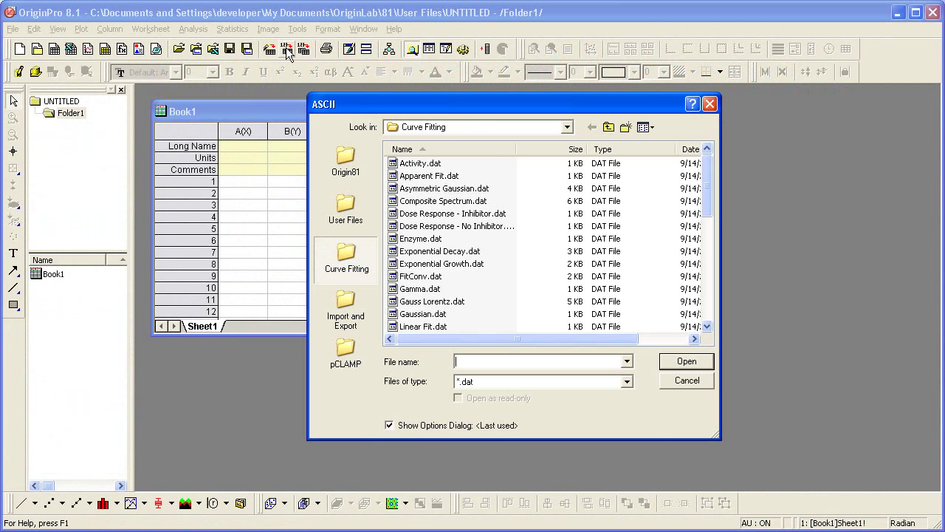
Select Sensor01.dat in the Curve Fitting samples and open its impASC import options
{"action": "left_click", "coordinate": [706, 308]}
{"action": "left_click", "coordinate": [441, 253]}
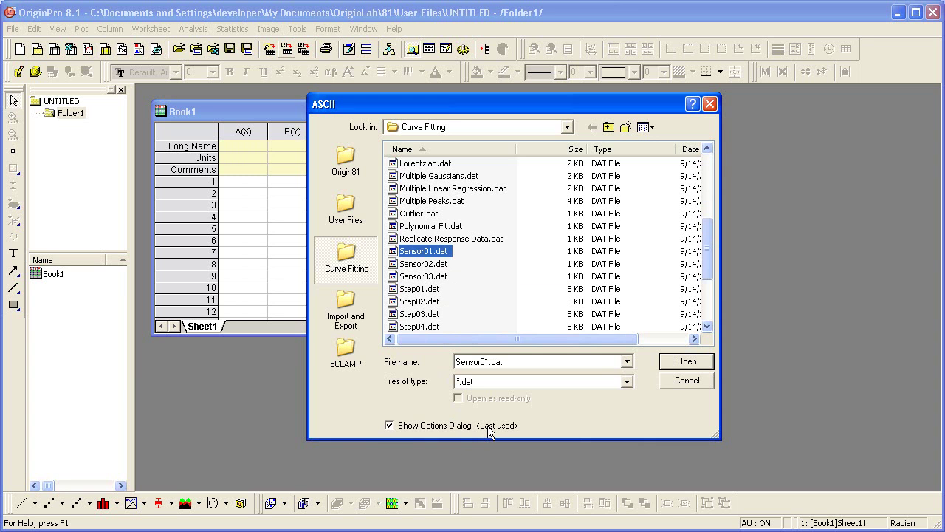
{"action": "left_click", "coordinate": [678, 363]}
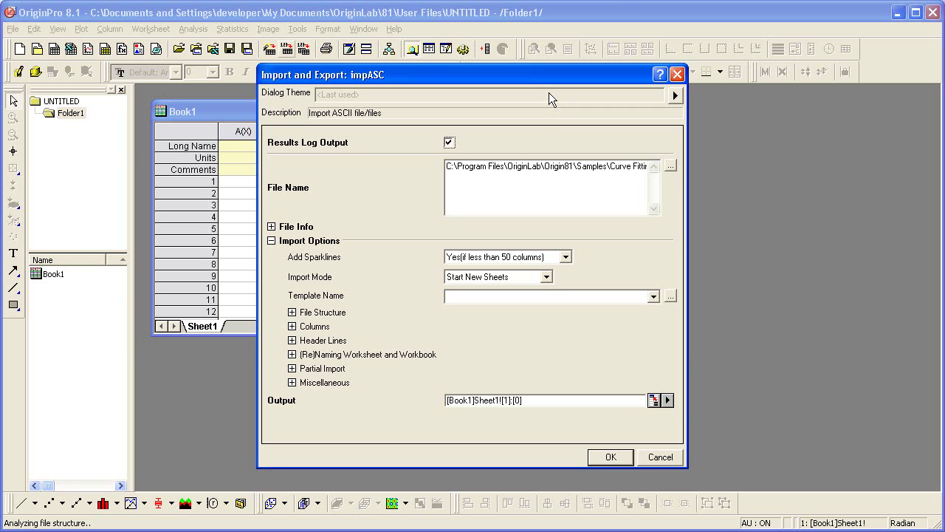
Review the (Re)Naming Worksheet and Workbook options, then set Add Sparklines to No
{"action": "left_click", "coordinate": [292, 354]}
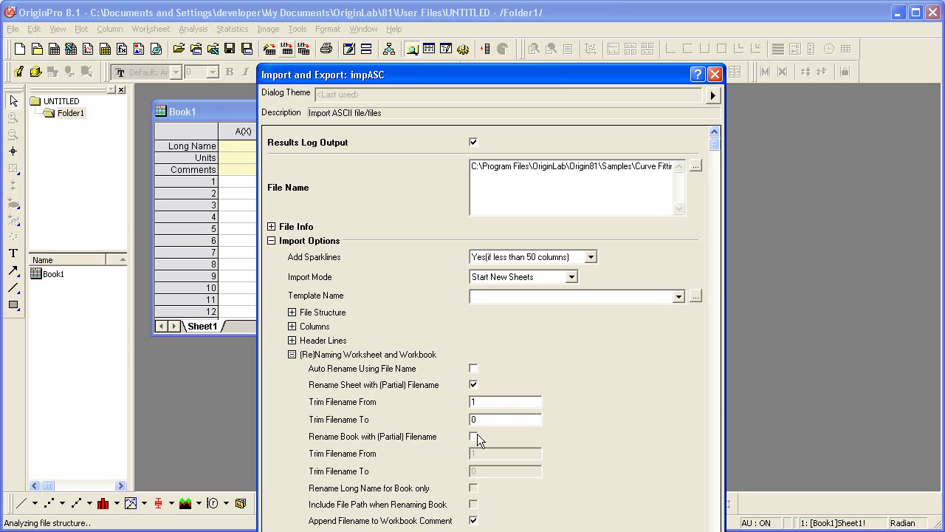
{"action": "left_click", "coordinate": [293, 354]}
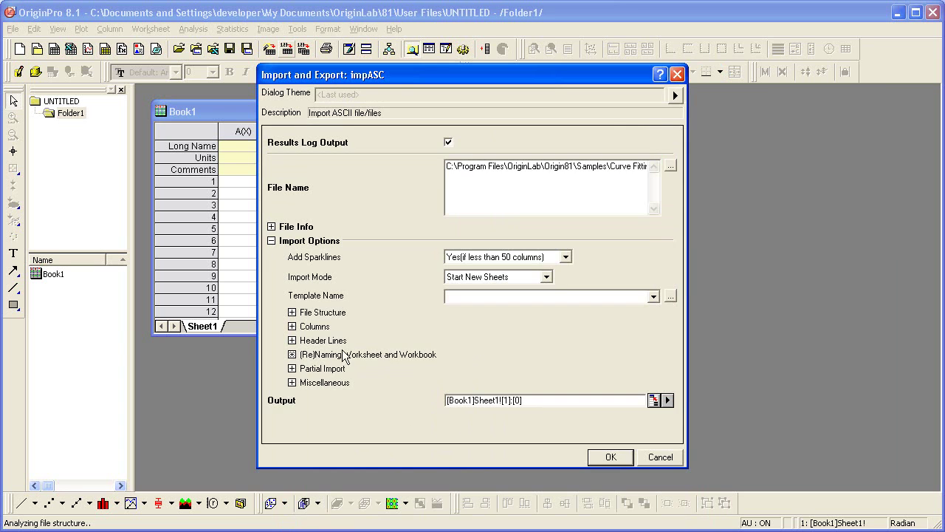
{"action": "left_click", "coordinate": [565, 257]}
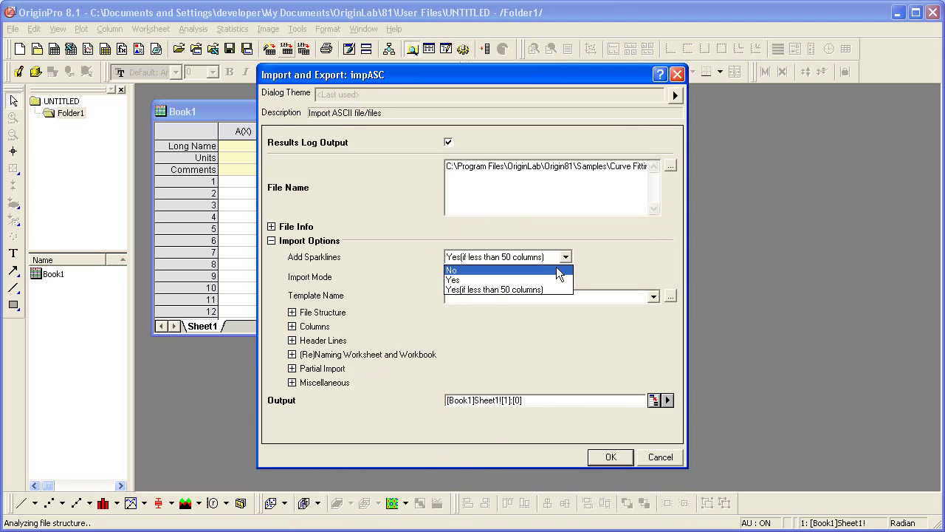
{"action": "left_click", "coordinate": [558, 271]}
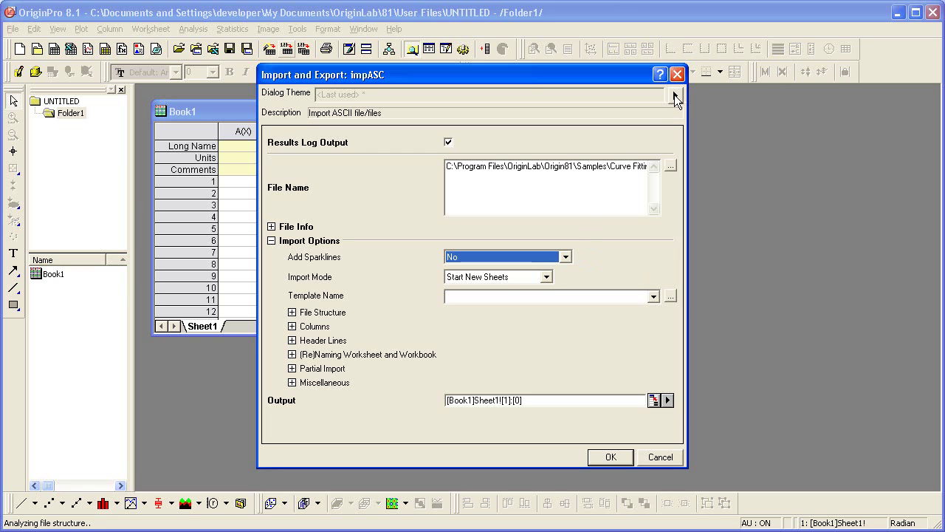
Save the import settings to the sheet and import Sensor01.dat into Book1
{"action": "left_click", "coordinate": [674, 95]}
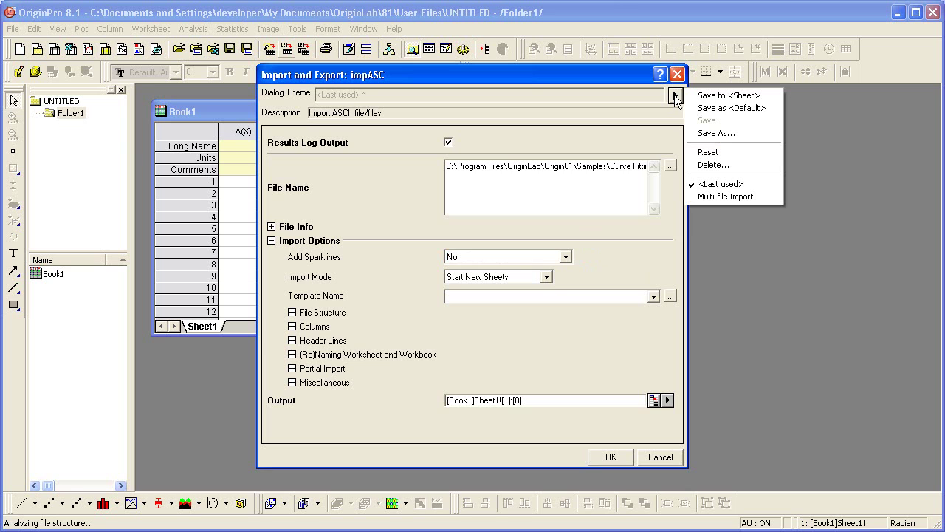
{"action": "left_click", "coordinate": [712, 97]}
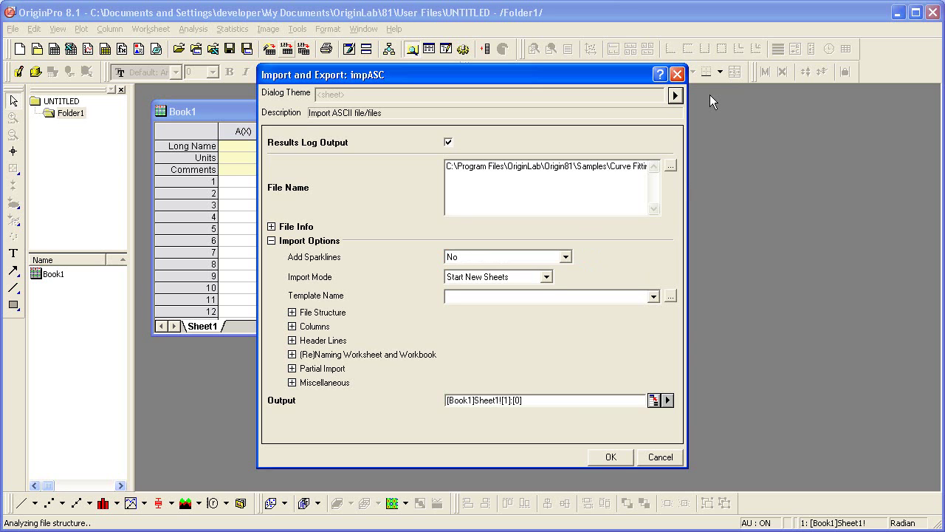
{"action": "left_click", "coordinate": [622, 458]}
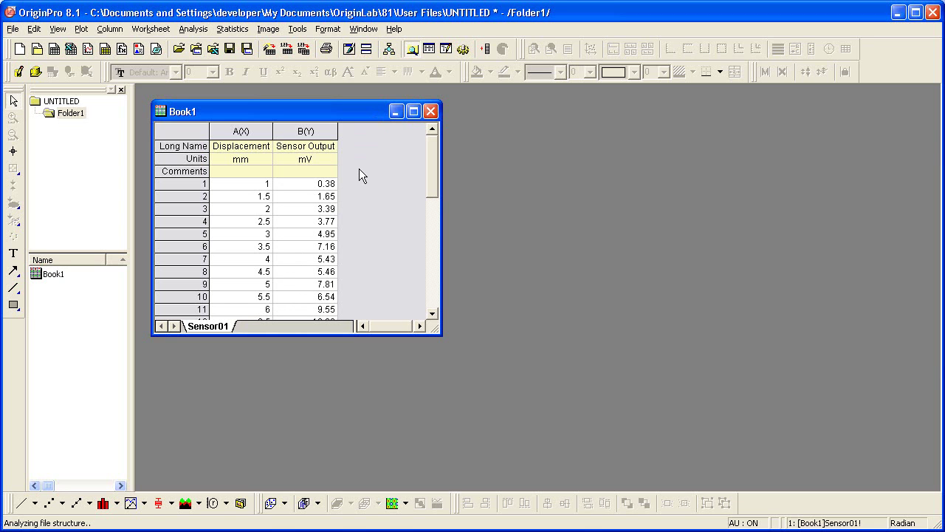
Save Book1 through Save Template As with the template name SensorImport
{"action": "right_click", "coordinate": [329, 112]}
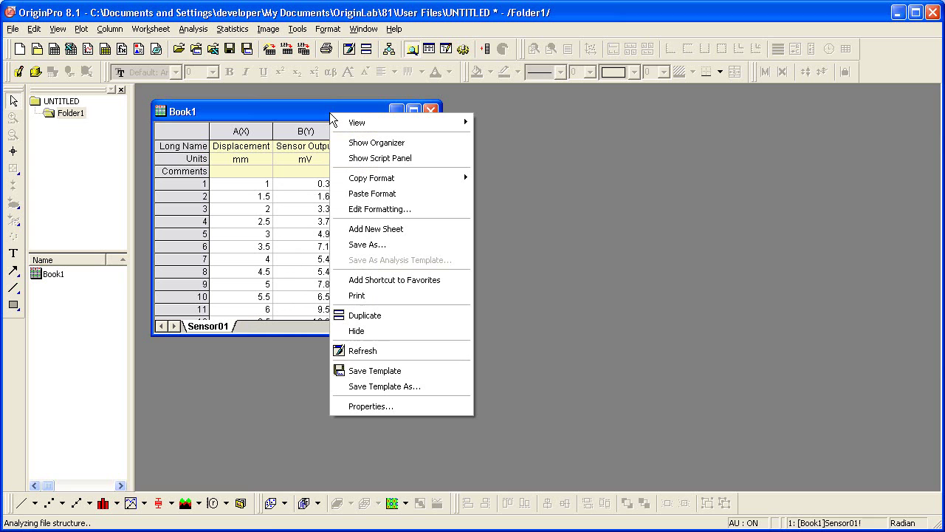
{"action": "left_click", "coordinate": [469, 390]}
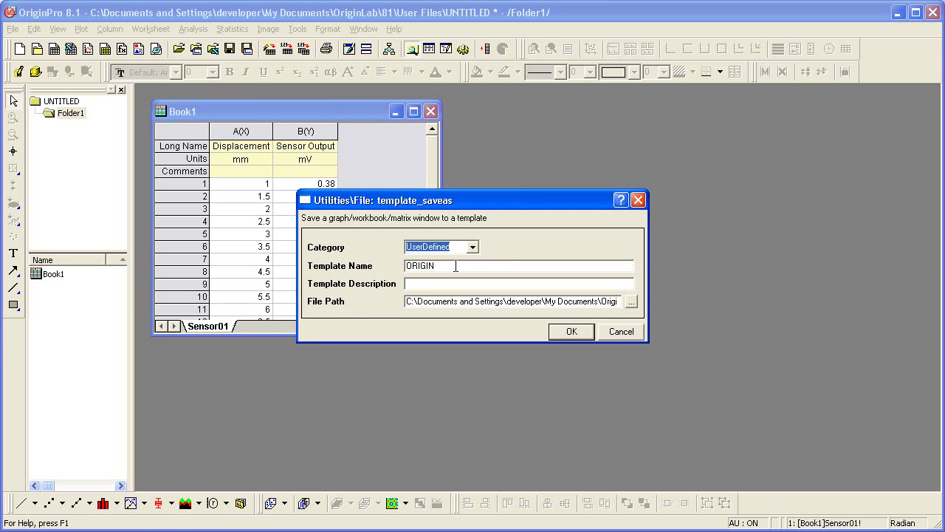
{"action": "key", "text": "Tab"}
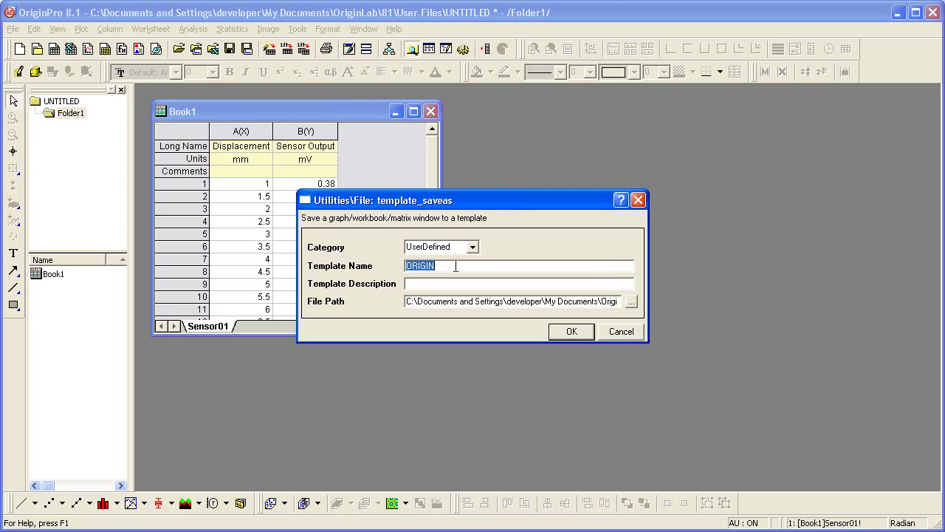
{"action": "type", "text": "SensorImport"}
{"action": "left_click", "coordinate": [571, 331]}
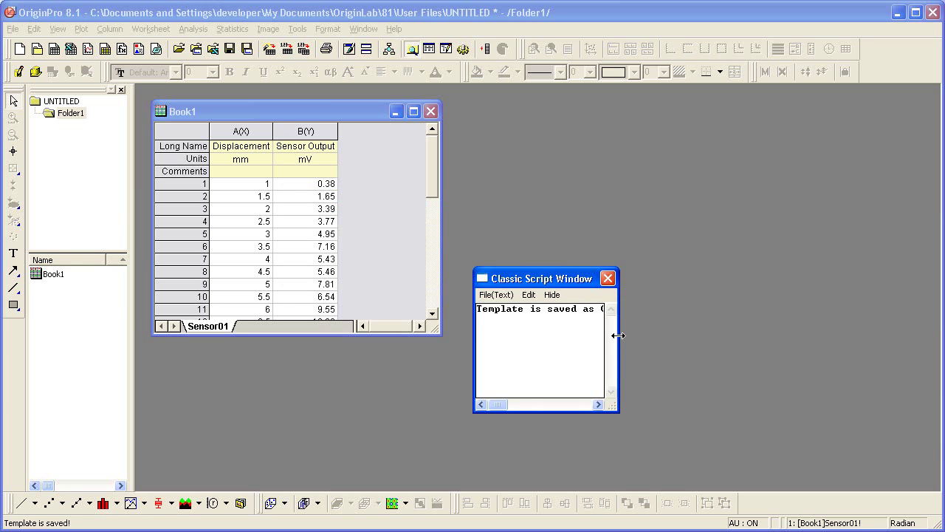
Widen the Classic Script Window to read the saved template path, then hide it
{"action": "left_click_drag", "start_coordinate": [619, 335], "coordinate": [753, 355]}
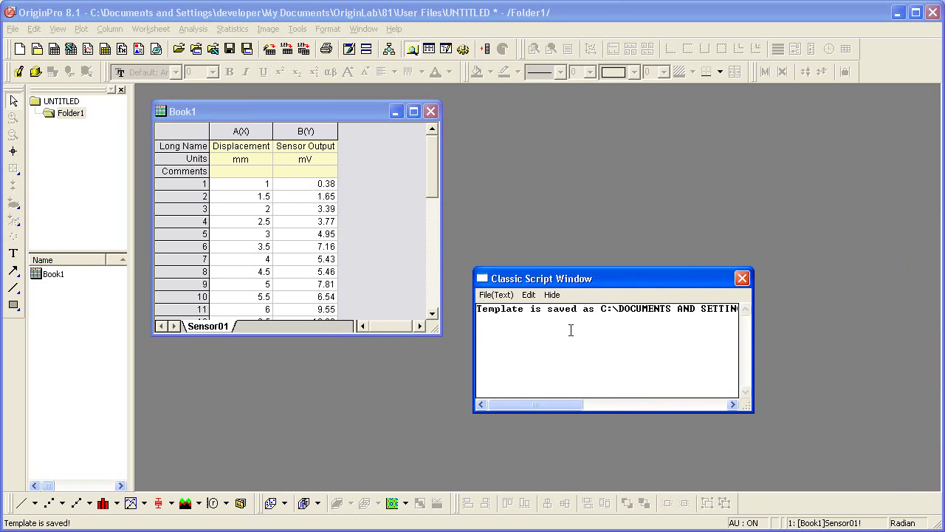
{"action": "left_click", "coordinate": [553, 295]}
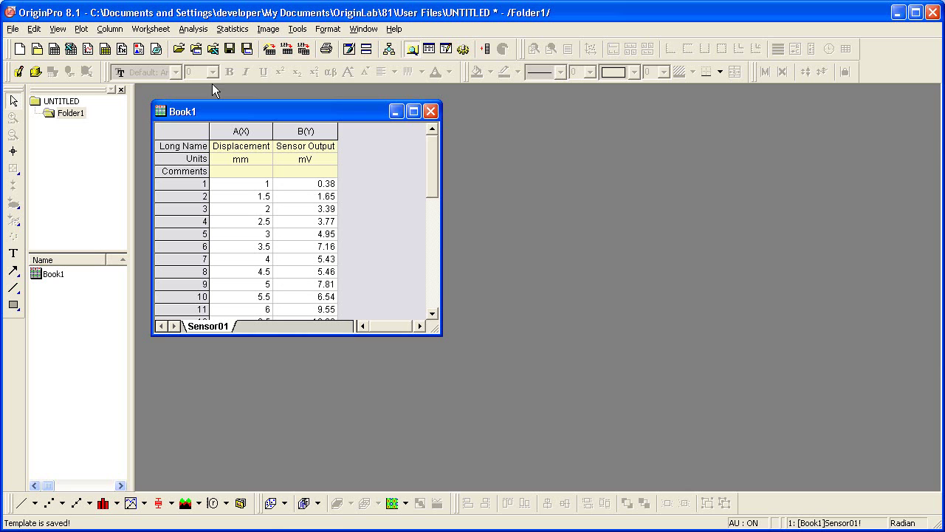
Create Book2 from the SensorImport.otw workbook template and place it right of Book1
{"action": "left_click", "coordinate": [198, 49]}
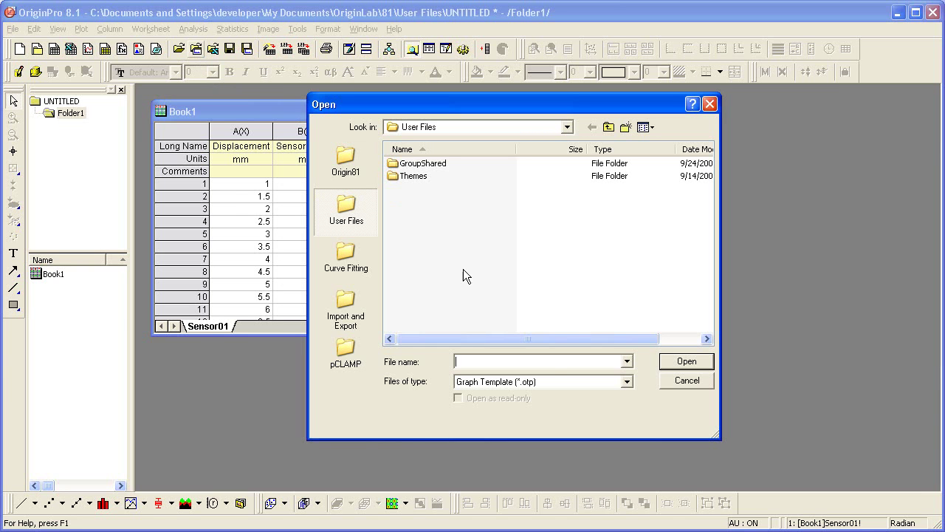
{"action": "left_click", "coordinate": [559, 382]}
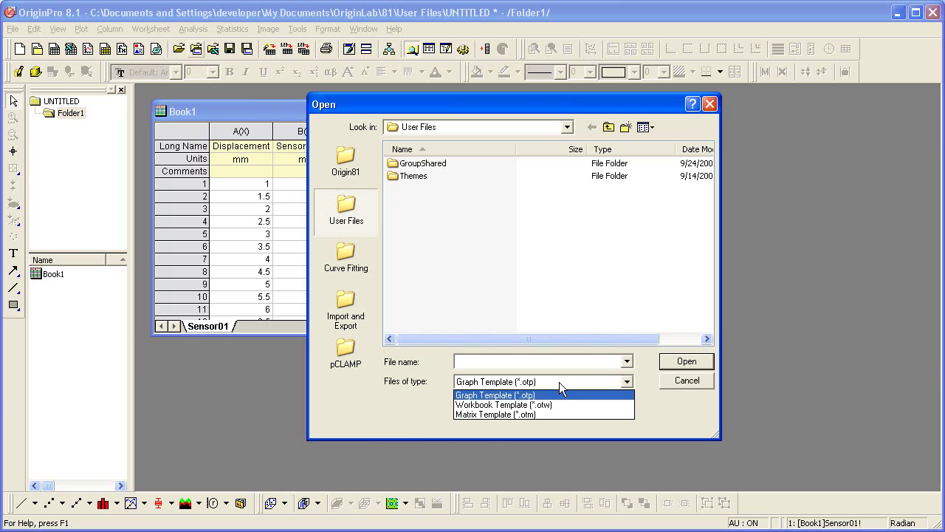
{"action": "left_click", "coordinate": [567, 404]}
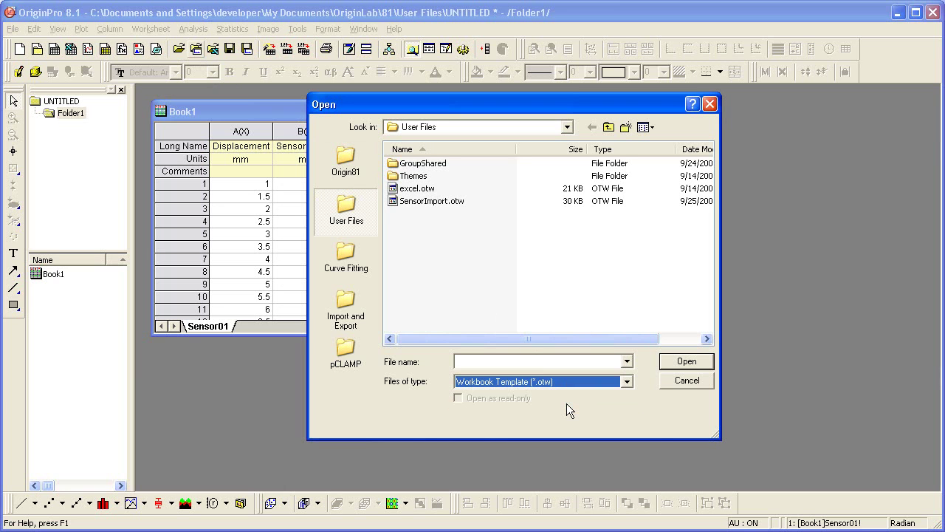
{"action": "left_click", "coordinate": [448, 207]}
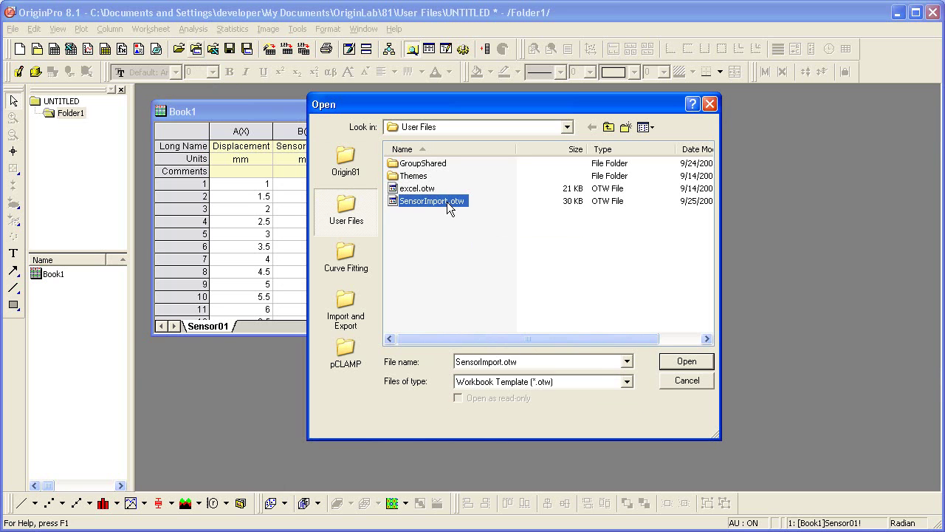
{"action": "left_click", "coordinate": [674, 363]}
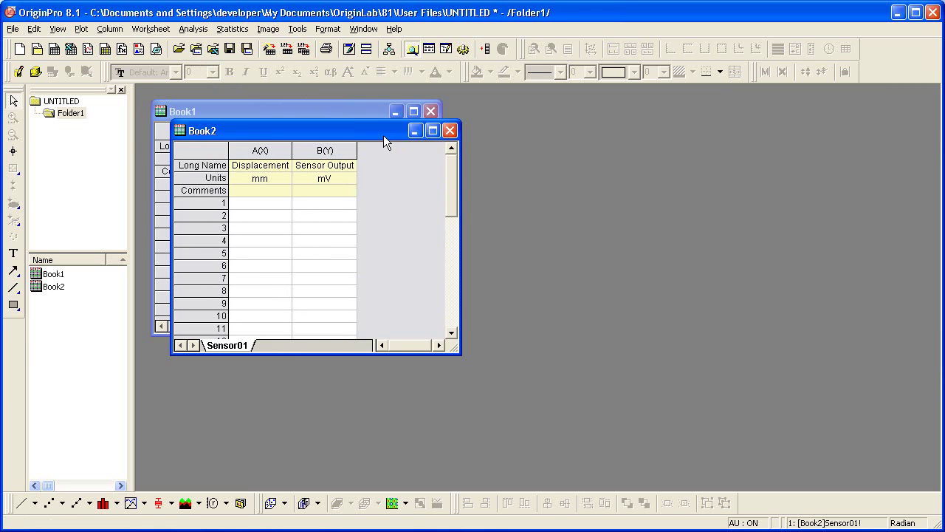
{"action": "left_click_drag", "start_coordinate": [383, 135], "coordinate": [668, 115]}
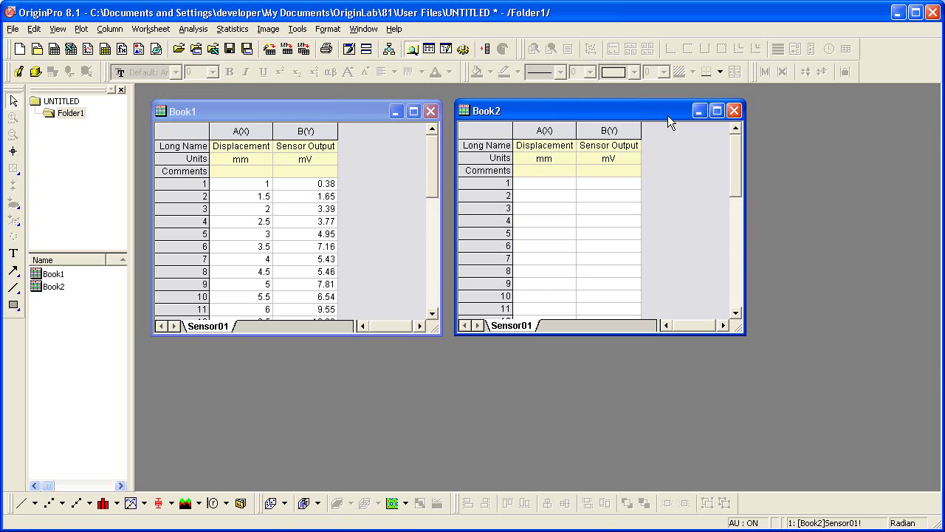
{"action": "key", "text": "alt+Tab"}
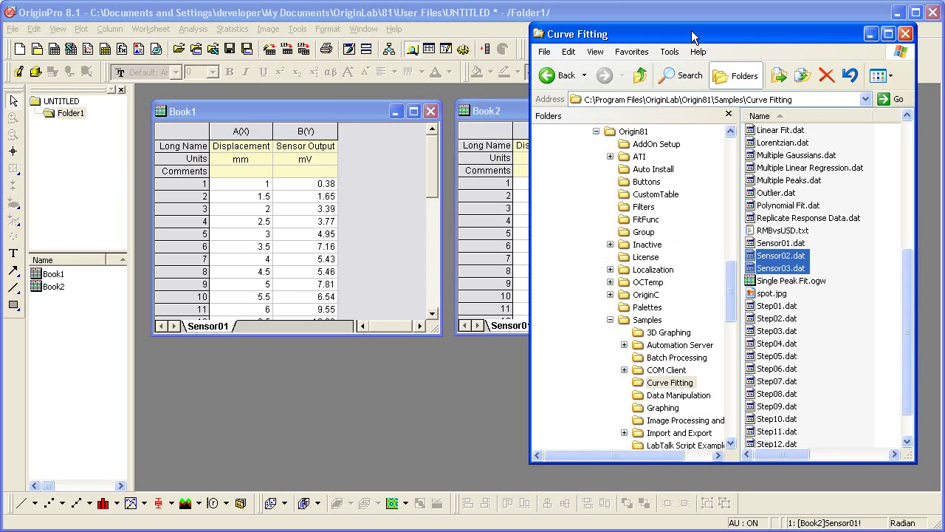
Drag Sensor02.dat from the Curve Fitting folder onto Book2 to import it
{"action": "left_click_drag", "start_coordinate": [692, 37], "coordinate": [721, 35]}
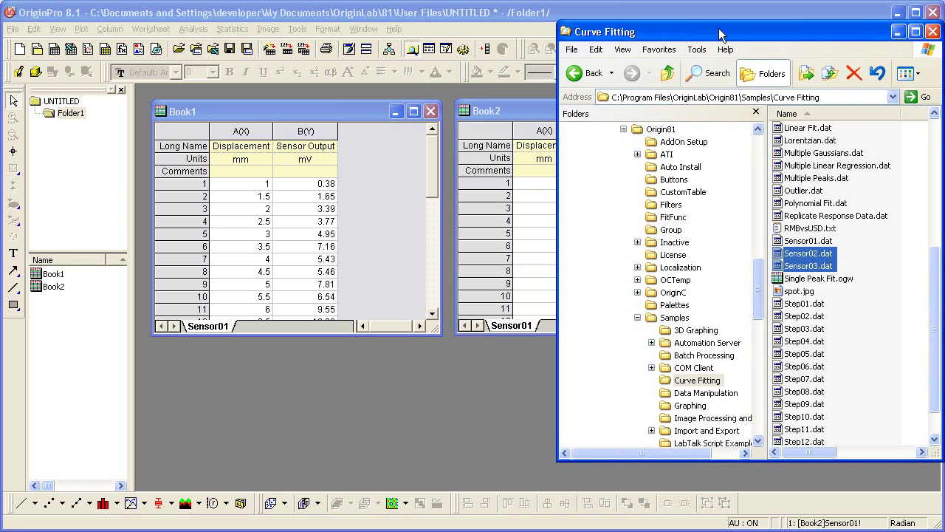
{"action": "left_click", "coordinate": [812, 257]}
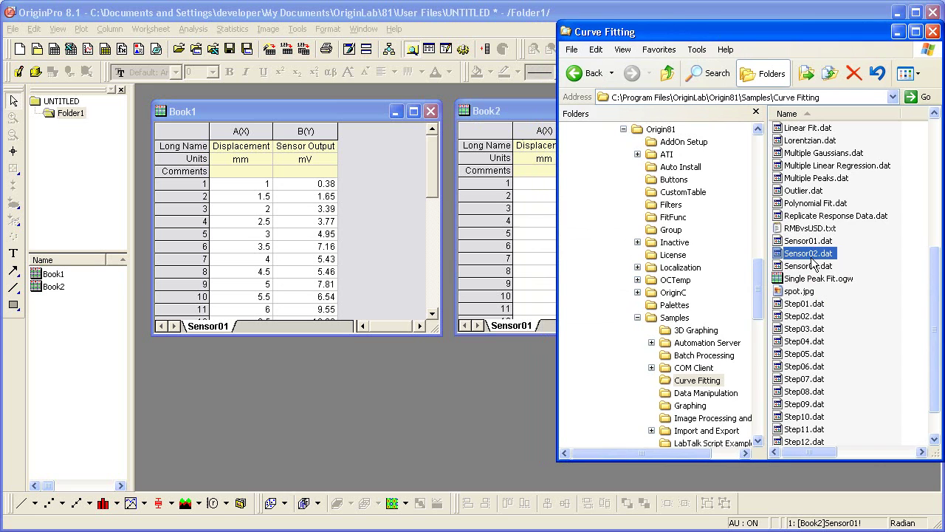
{"action": "left_click_drag", "start_coordinate": [777, 257], "coordinate": [519, 216]}
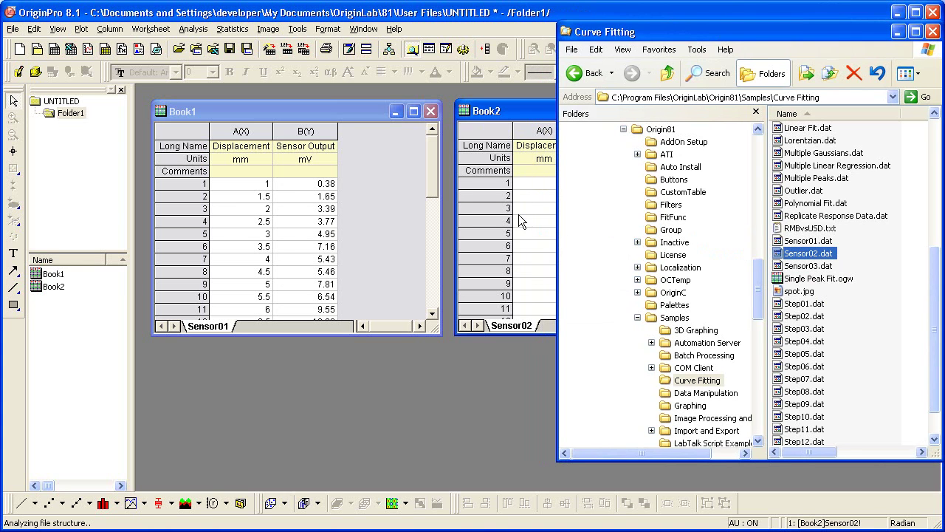
{"action": "left_click", "coordinate": [532, 110]}
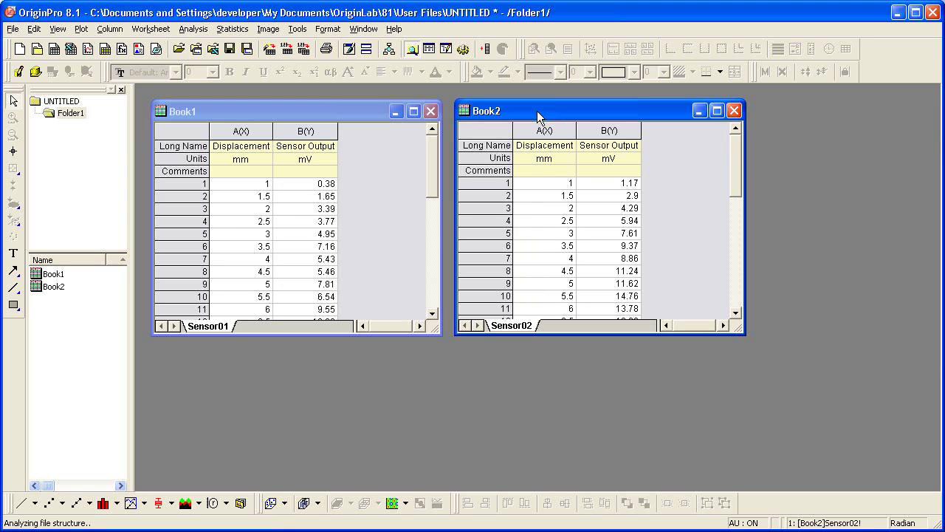
Create a new default Book3 and drop Sensor03.dat onto it from Explorer
{"action": "left_click", "coordinate": [53, 50]}
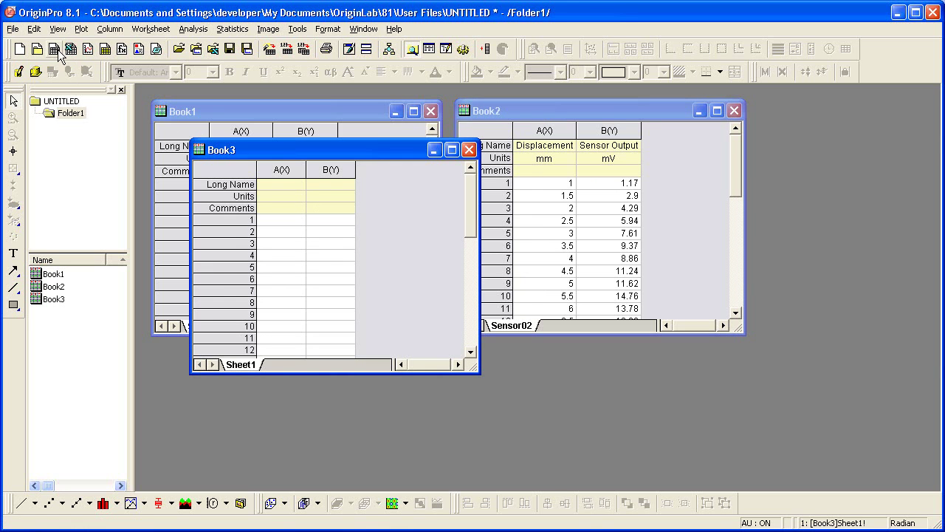
{"action": "key", "text": "alt+Tab"}
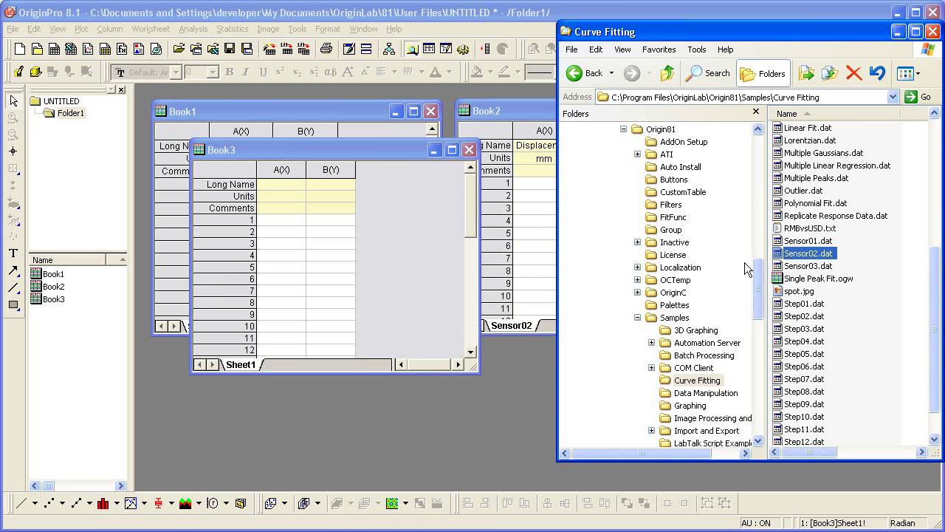
{"action": "left_click", "coordinate": [796, 268]}
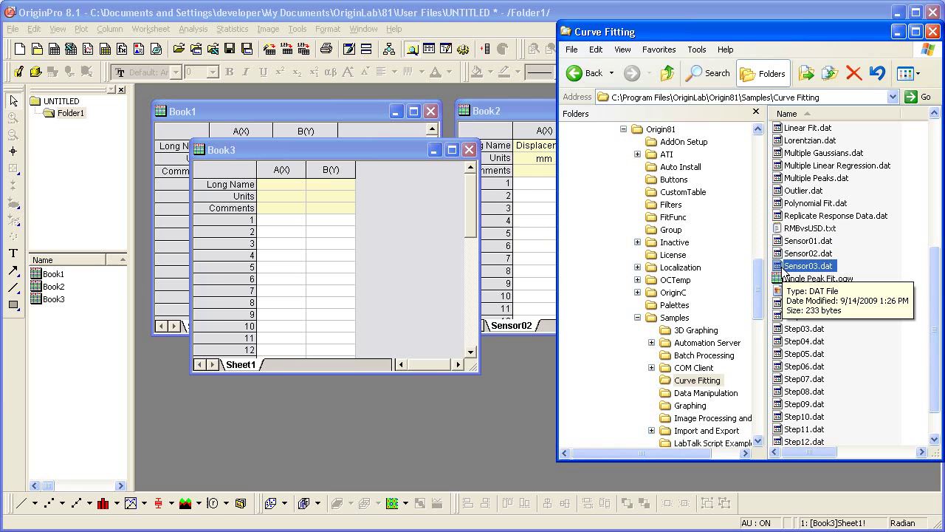
{"action": "left_click_drag", "start_coordinate": [785, 272], "coordinate": [410, 240]}
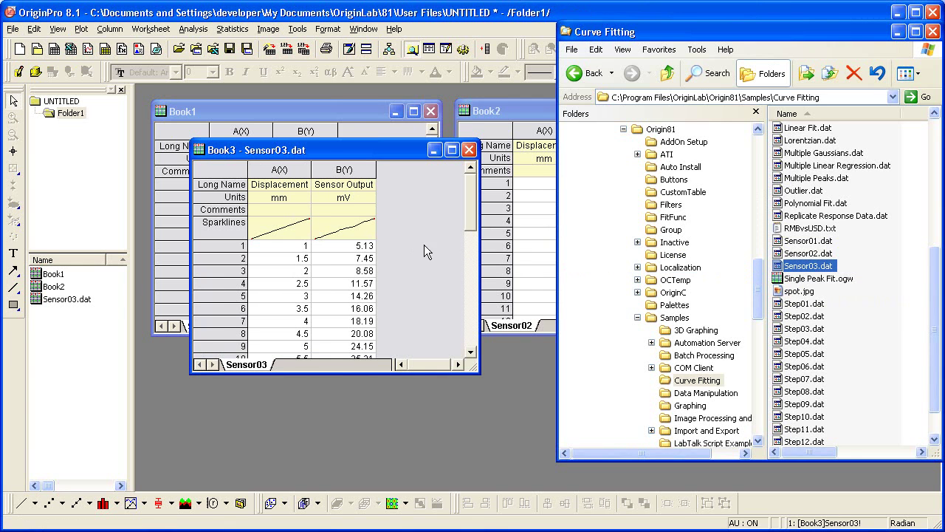
{"action": "left_click", "coordinate": [523, 370]}
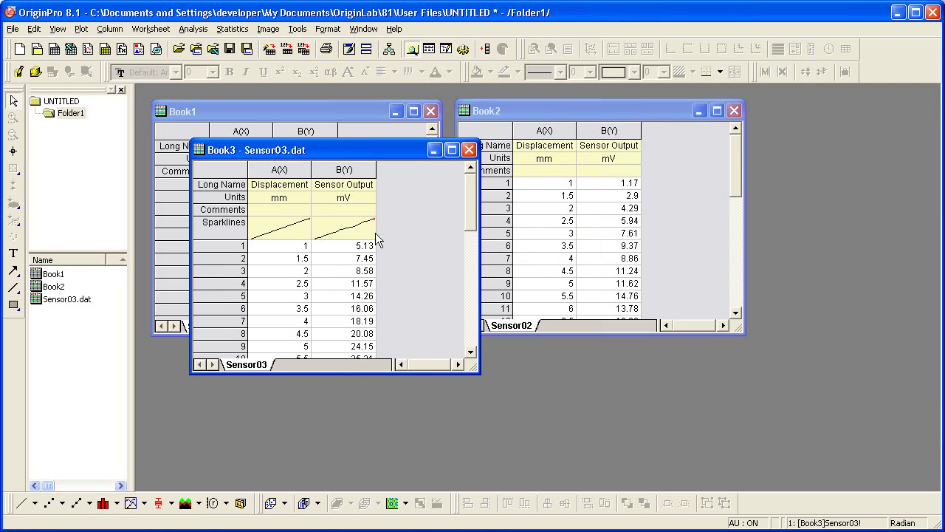
Drag Book2 further right so it no longer overlaps Book3
{"action": "left_click_drag", "start_coordinate": [530, 113], "coordinate": [605, 135]}
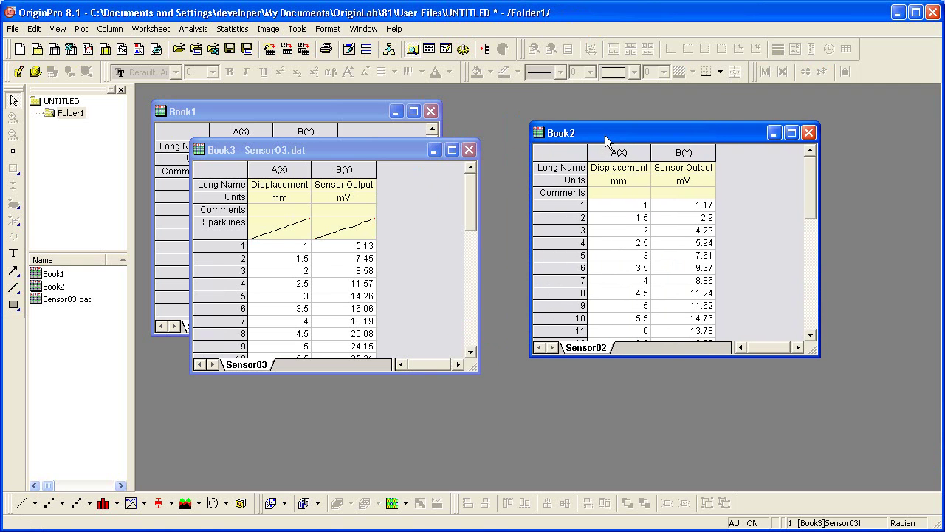